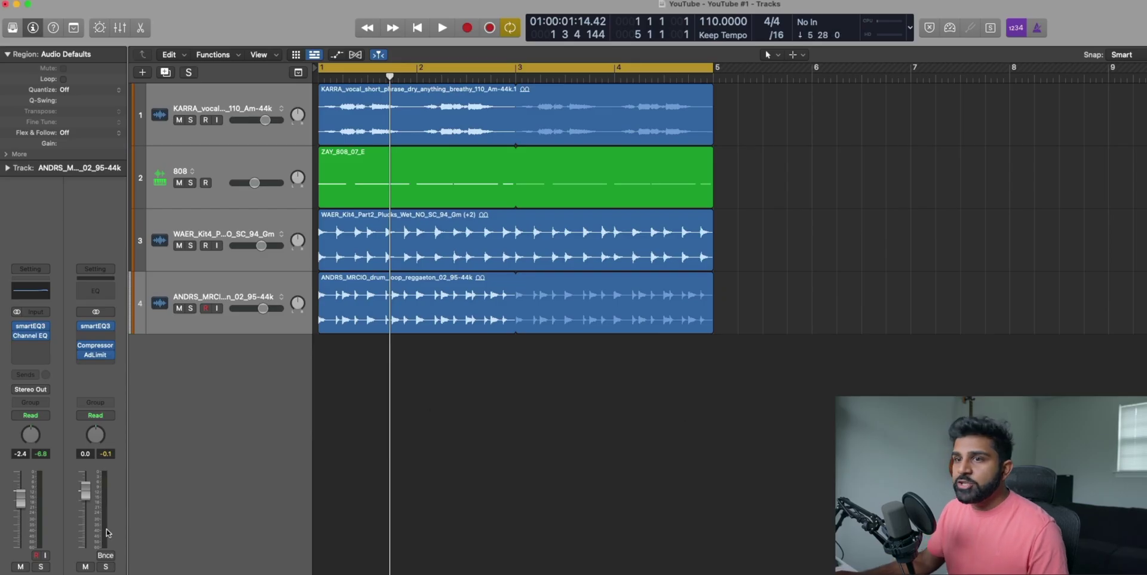
Lower the Stereo Out fader to -1.1 dB, then play from the KARRA vocal region to bar 4.
left_click_drag(86, 496, 87, 499)
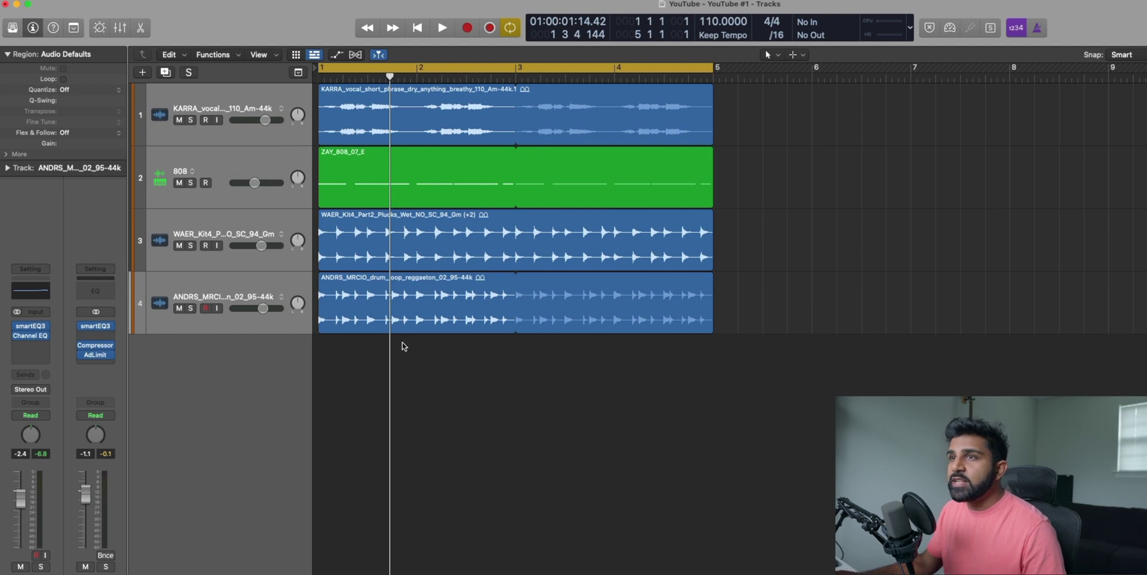
left_click(491, 108)
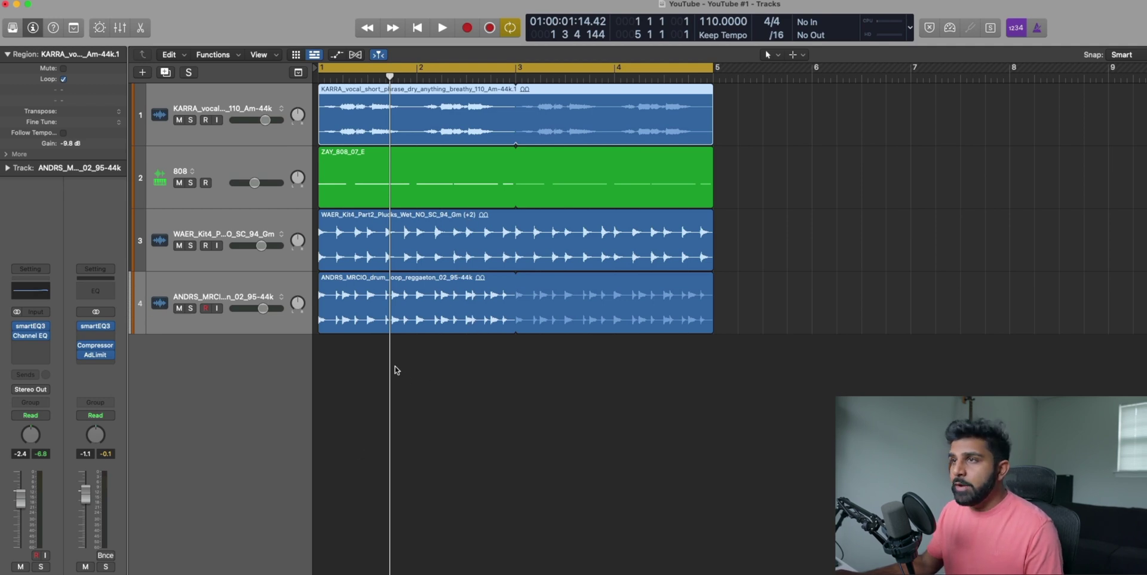
key("space")
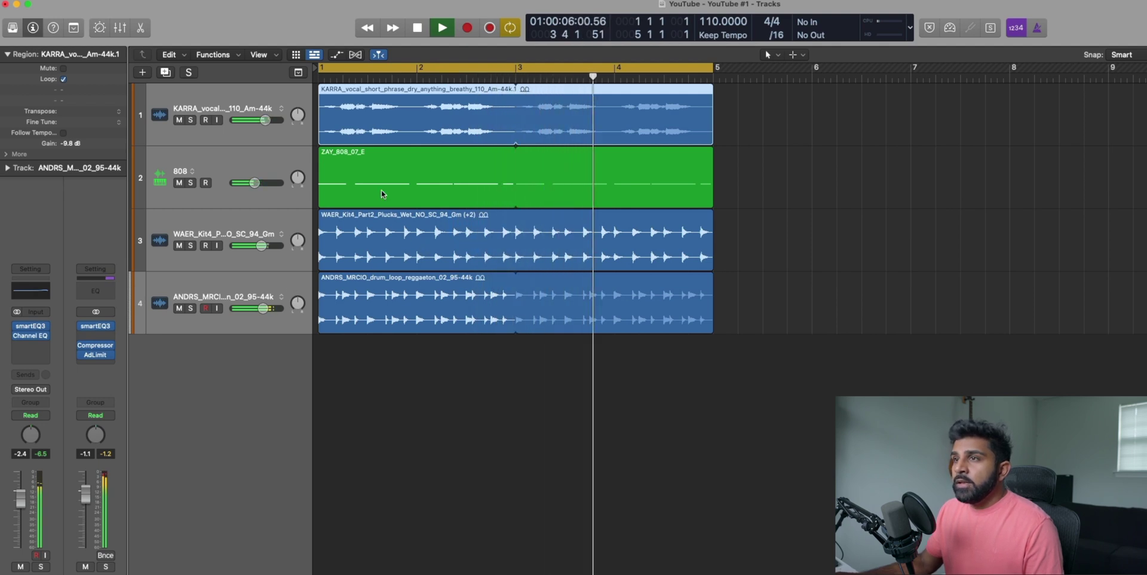
key("space")
left_click(397, 410)
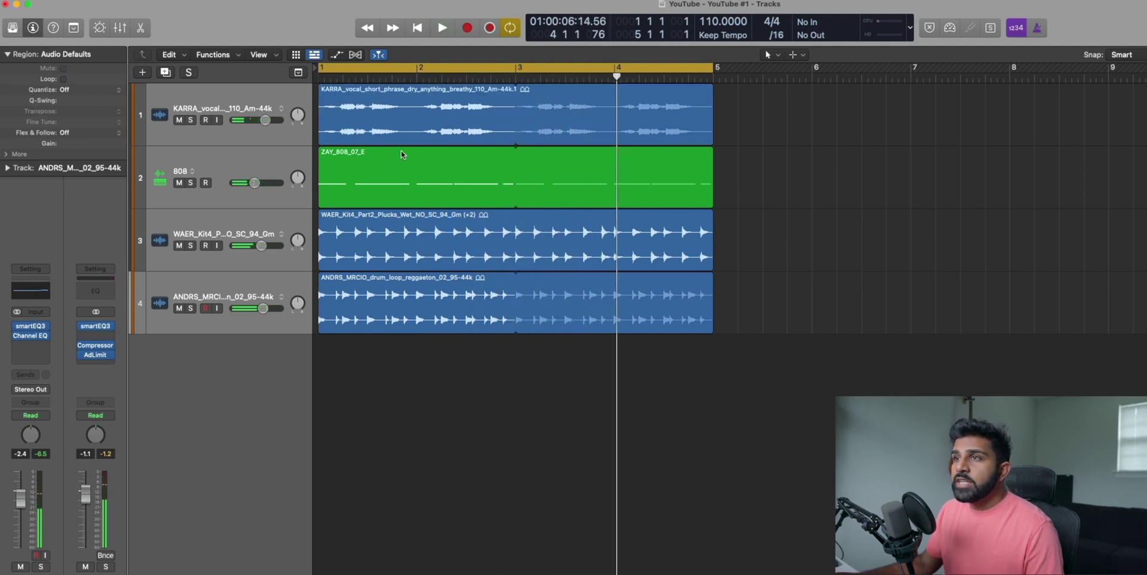
Open the ZAY_808_07_E region's notes in the Piano Roll and briefly view the Mixer.
left_click(389, 136)
left_click(377, 183)
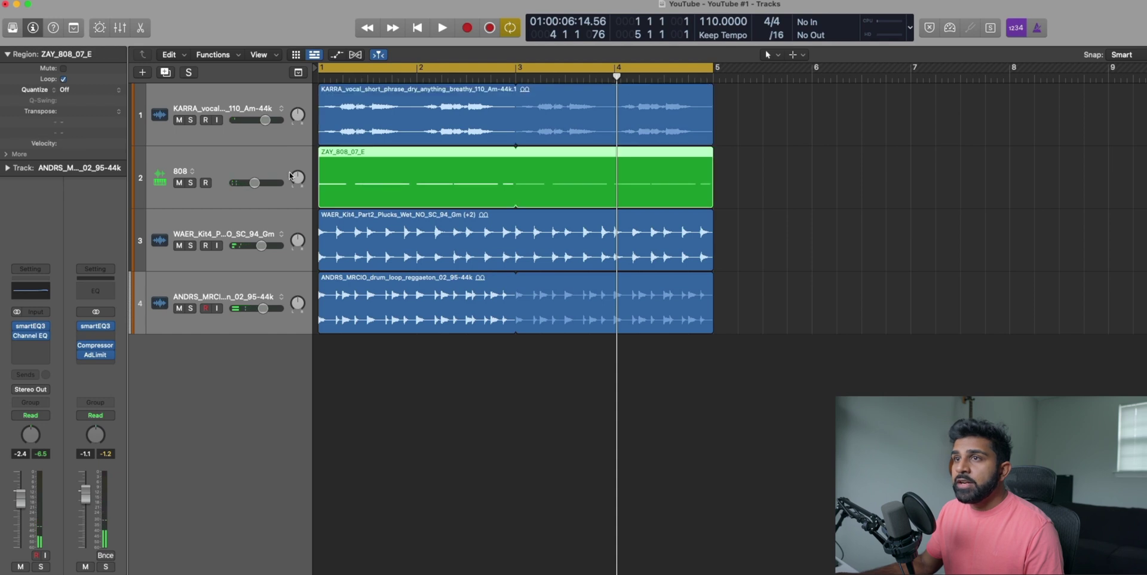
left_click(268, 171)
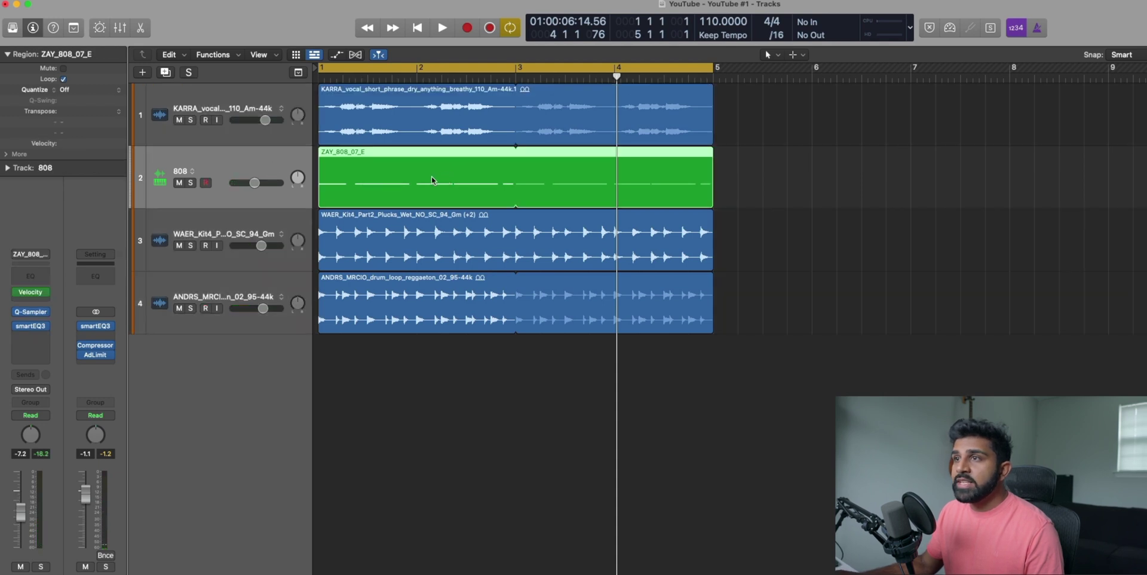
double_click(411, 190)
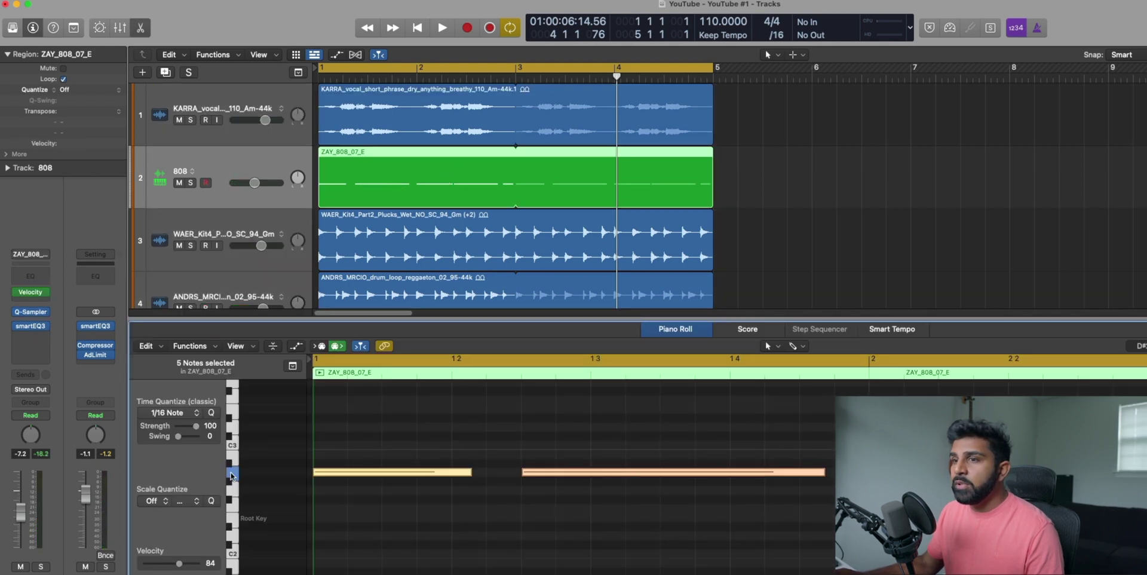
key("x")
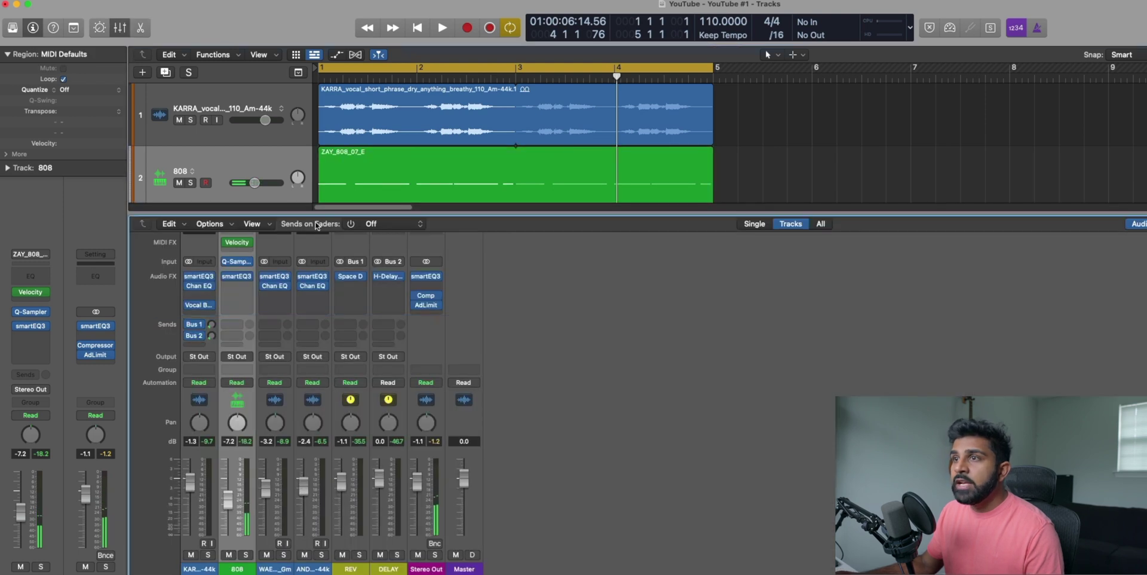
key("x")
Review the WAER plucks region's +2 transpose in the inspector and open Musical Typing.
left_click(424, 245)
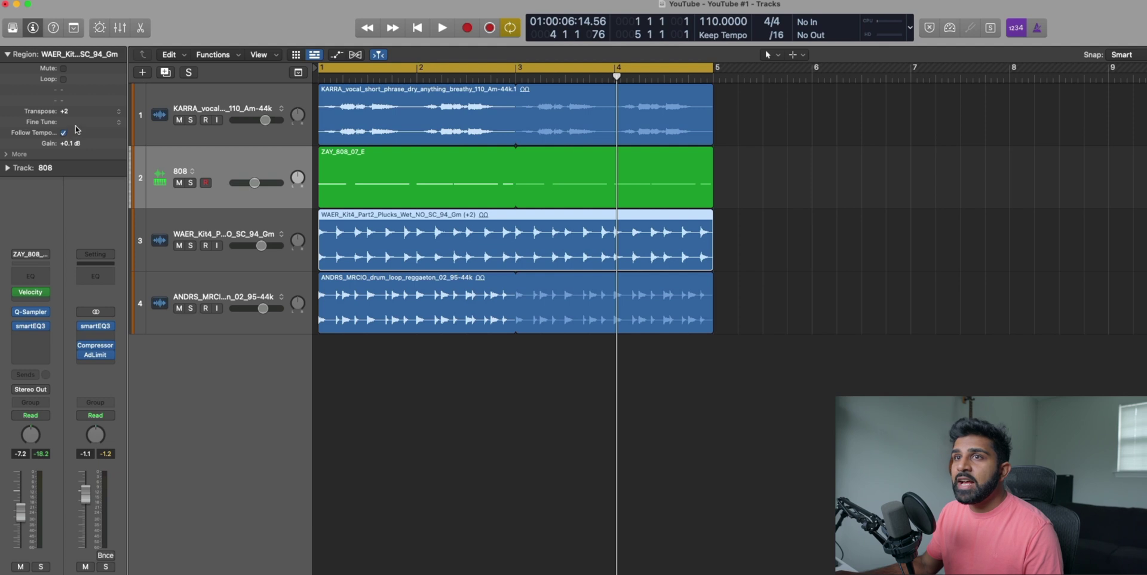
key("i")
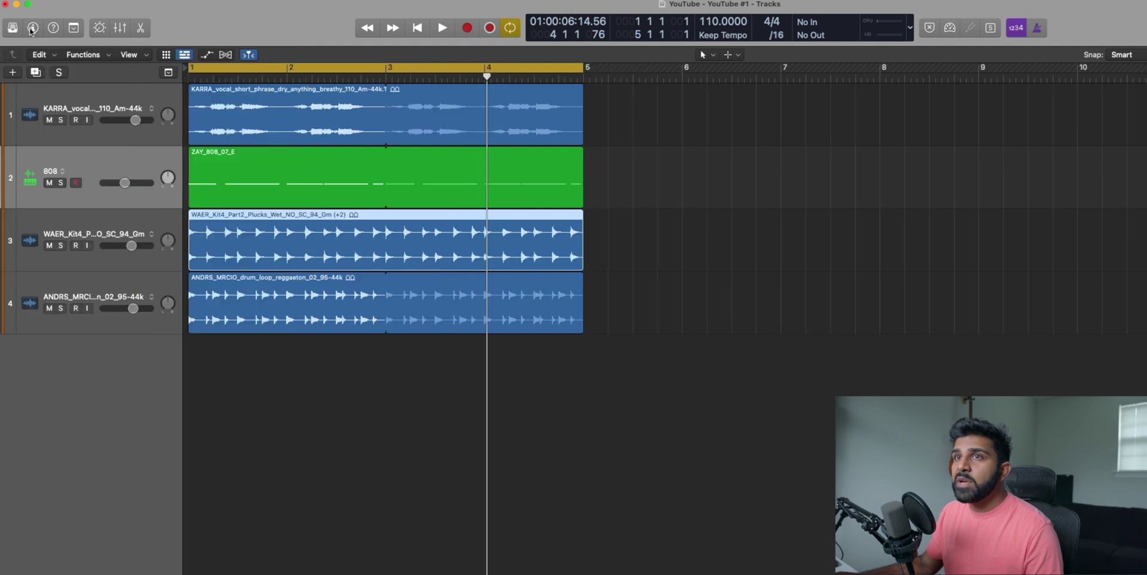
key("i")
left_click(8, 54)
left_click(769, 227)
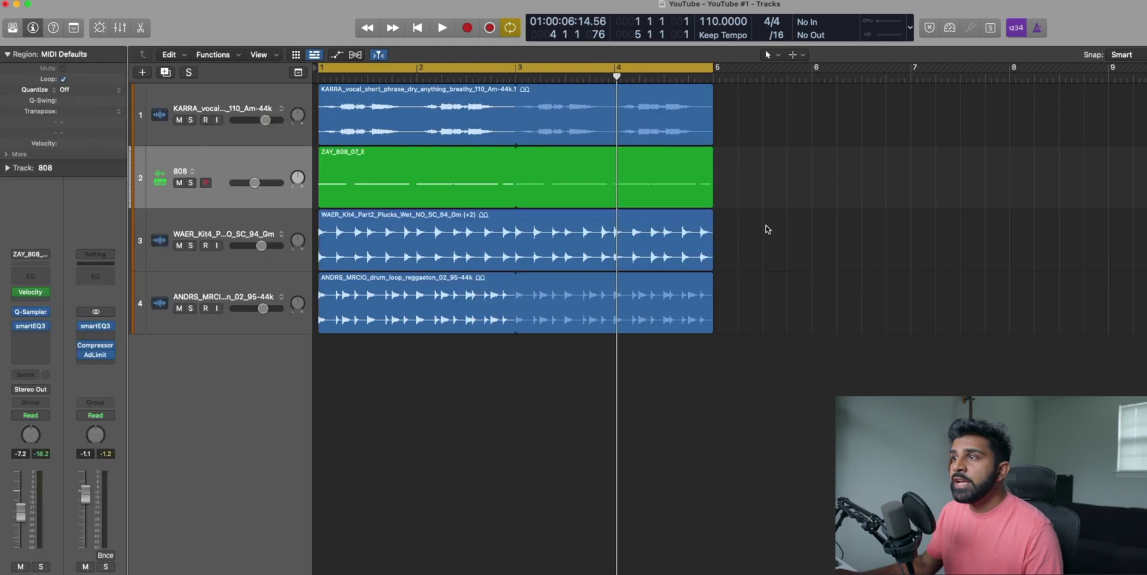
left_click(501, 246)
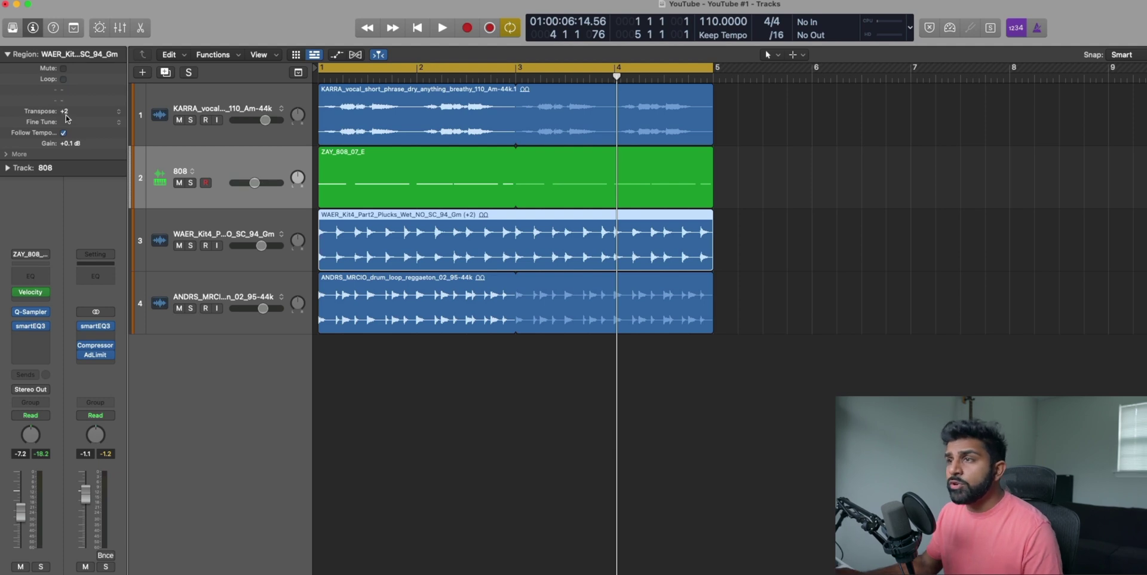
key("super+k")
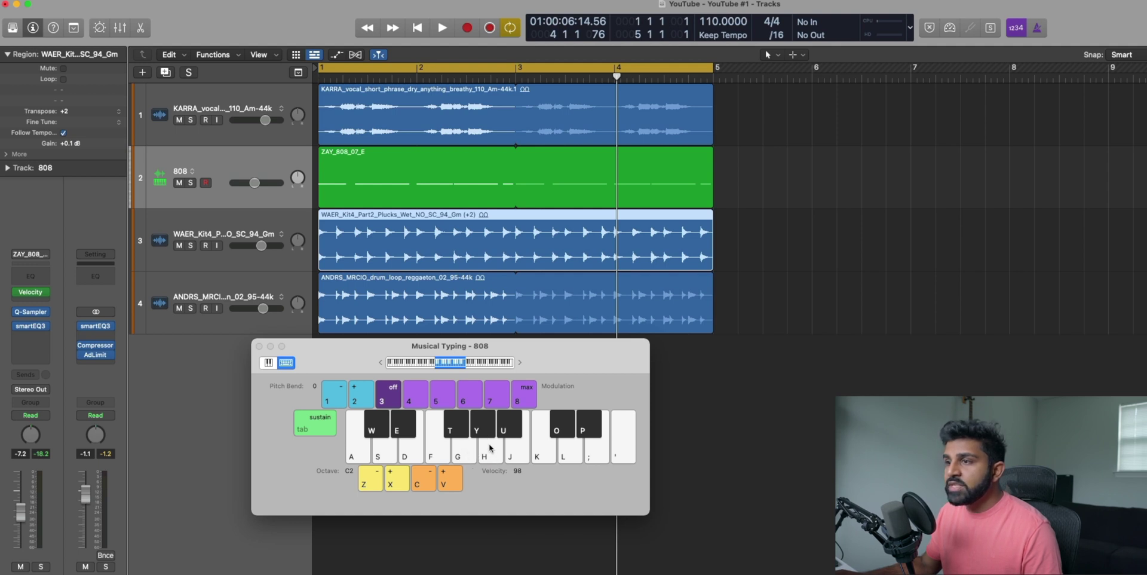
Reposition the Musical Typing keyboard while checking the WAER plucks region.
left_click(564, 335)
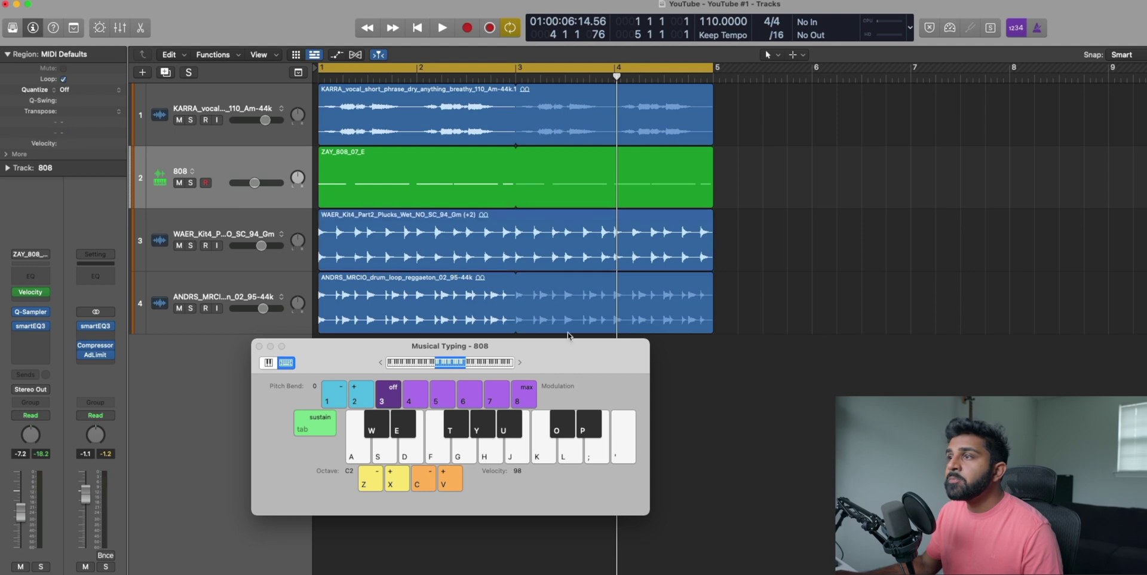
left_click_drag(540, 358, 560, 395)
left_click(478, 233)
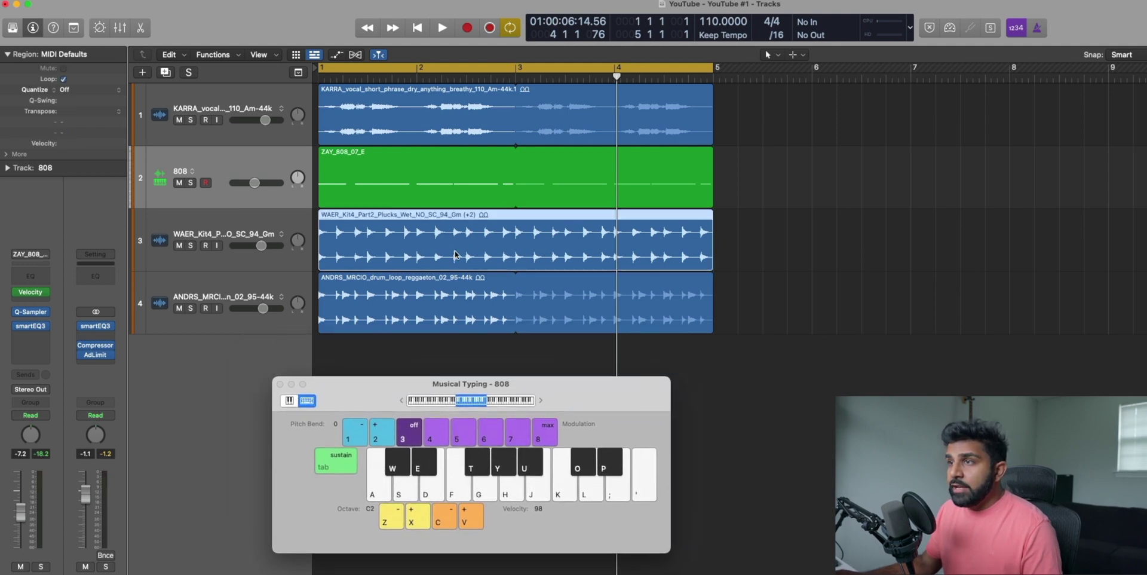
left_click_drag(427, 386, 488, 315)
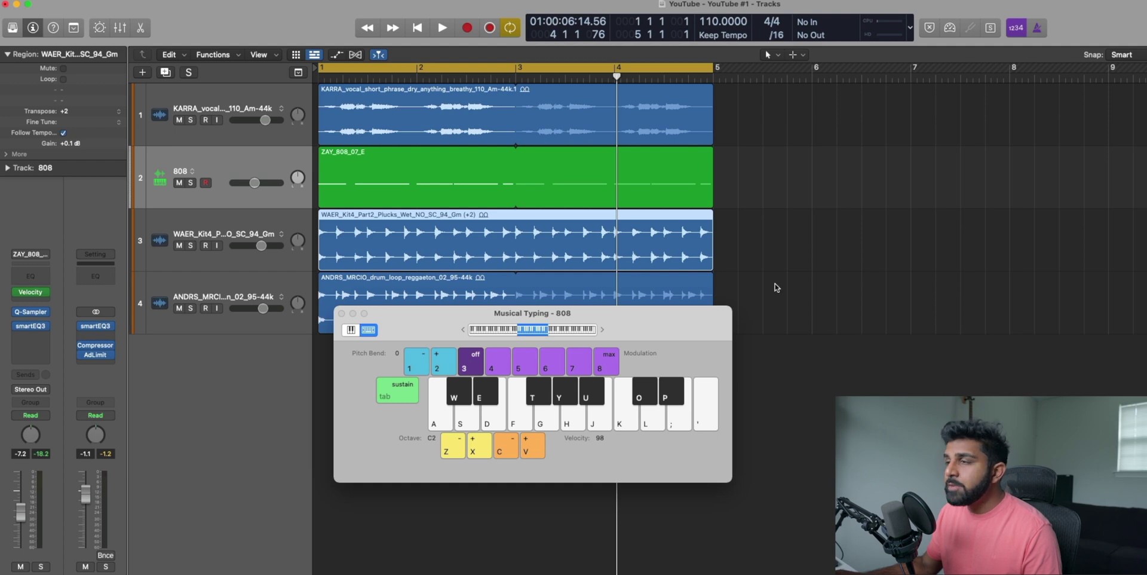
left_click(828, 253)
left_click_drag(400, 320, 367, 364)
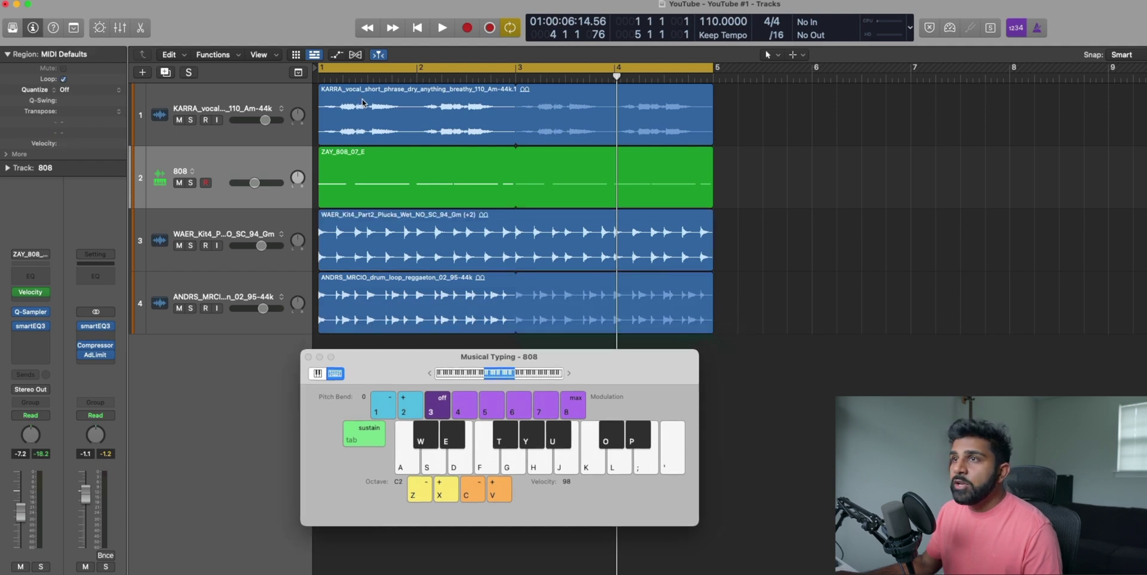
Transpose the KARRA vocal and ZAY_808_07_E regions by -3 semitones, then select the plucks region.
left_click(364, 103)
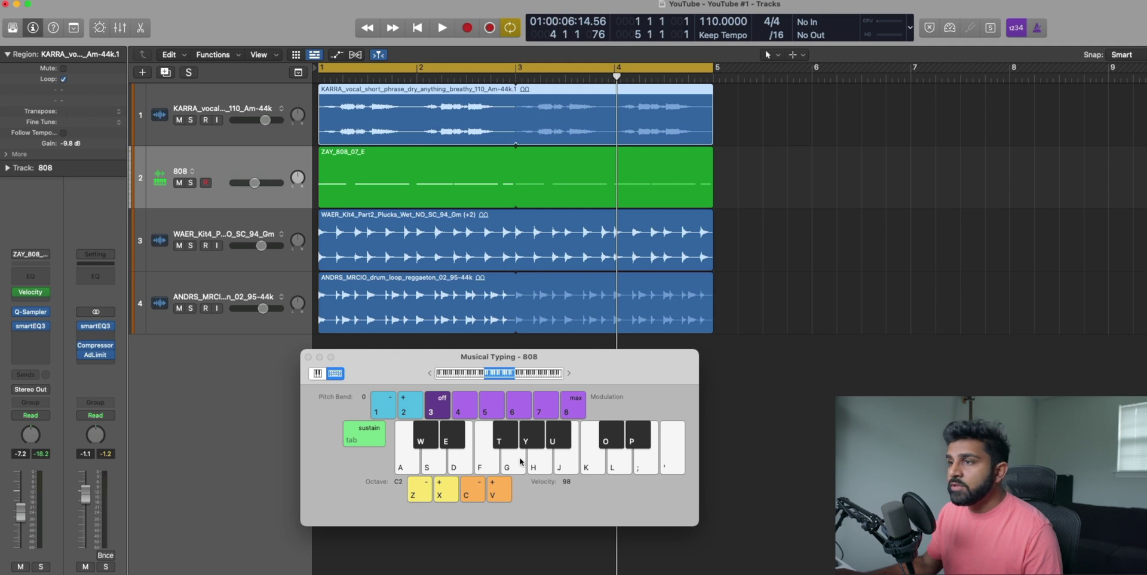
left_click_drag(78, 114, 78, 126)
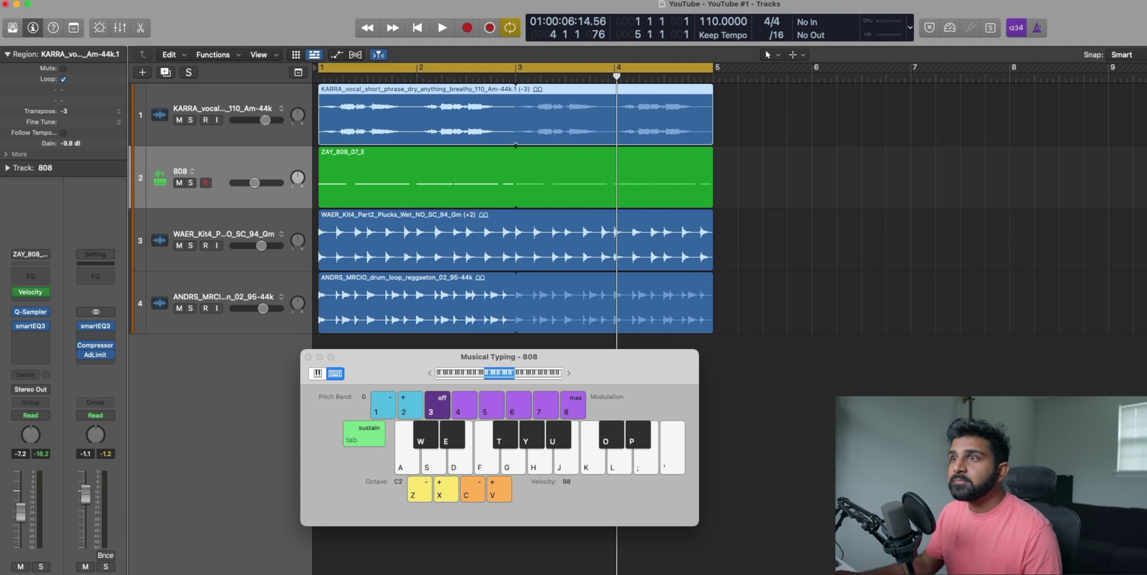
left_click(387, 191)
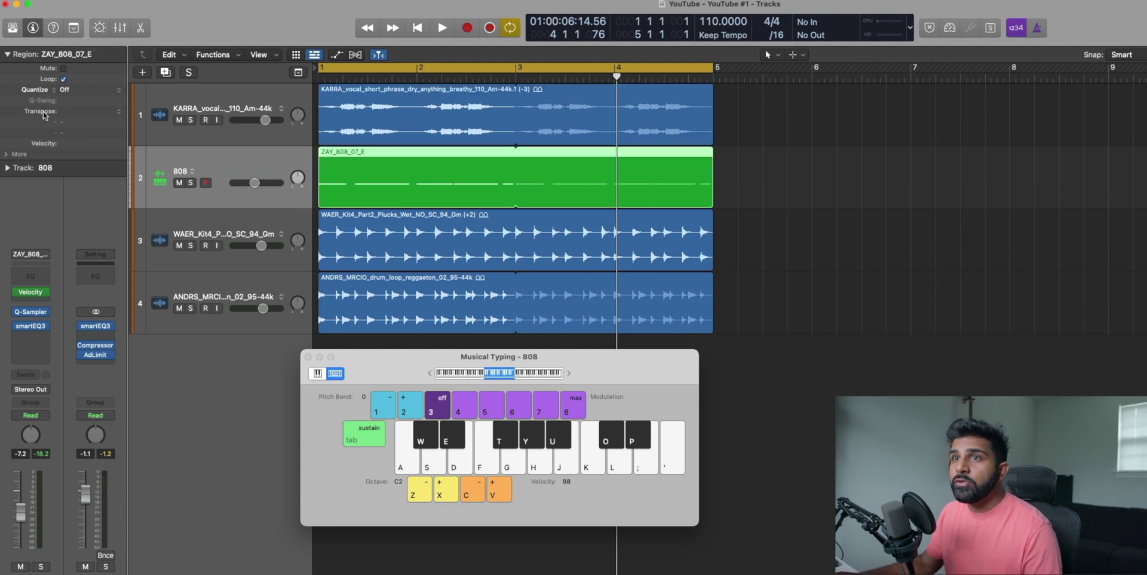
left_click_drag(61, 117, 66, 119)
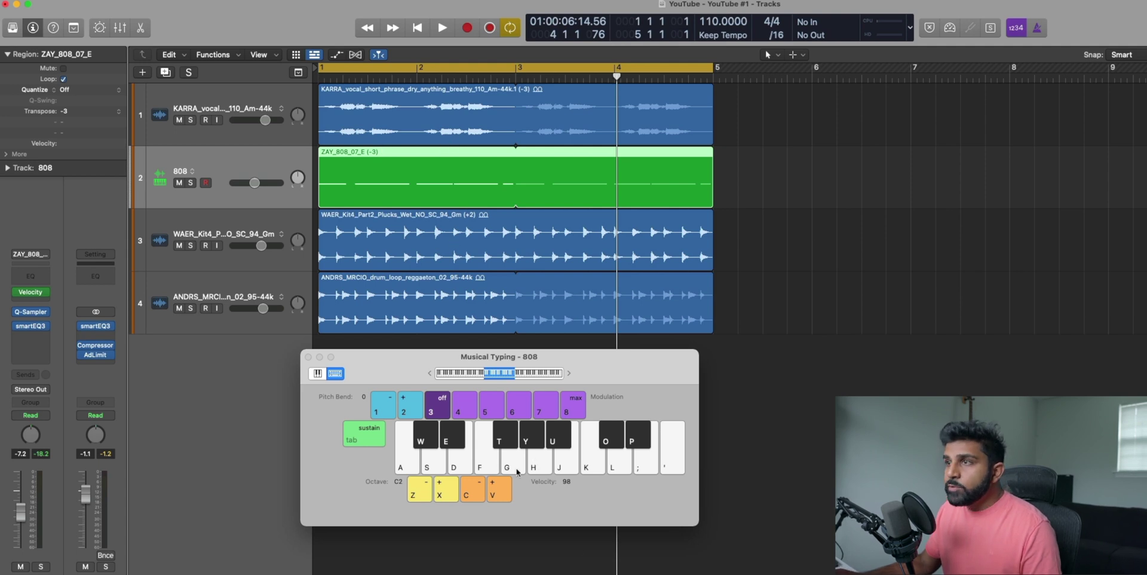
key("Down")
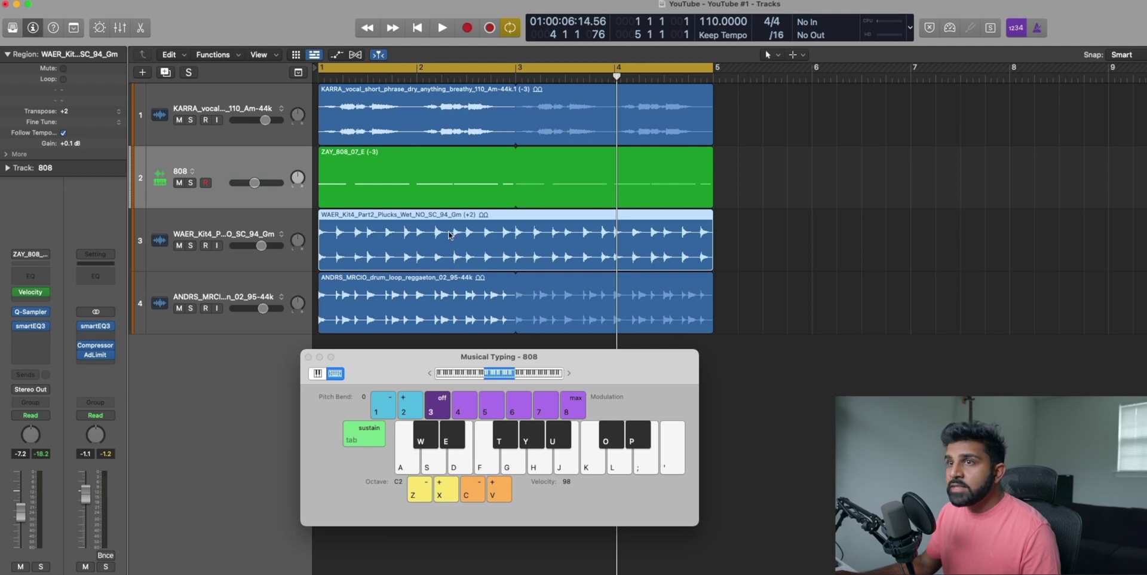
key("Down")
Reset the plucks region's Transpose to 0, then raise it to +1.
double_click(68, 112)
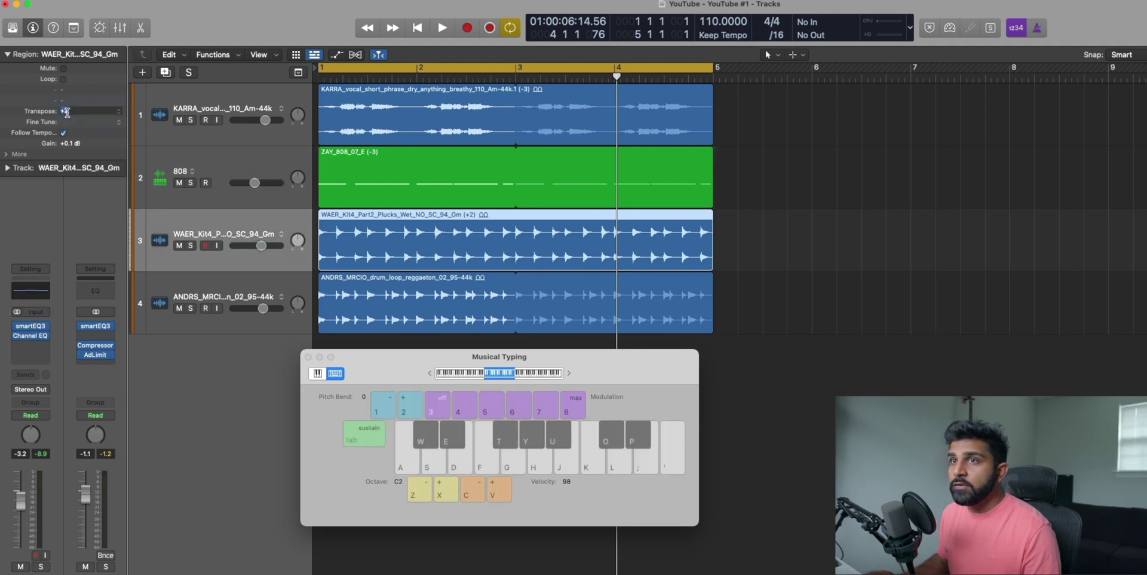
type("0")
key("Return")
left_click(754, 375)
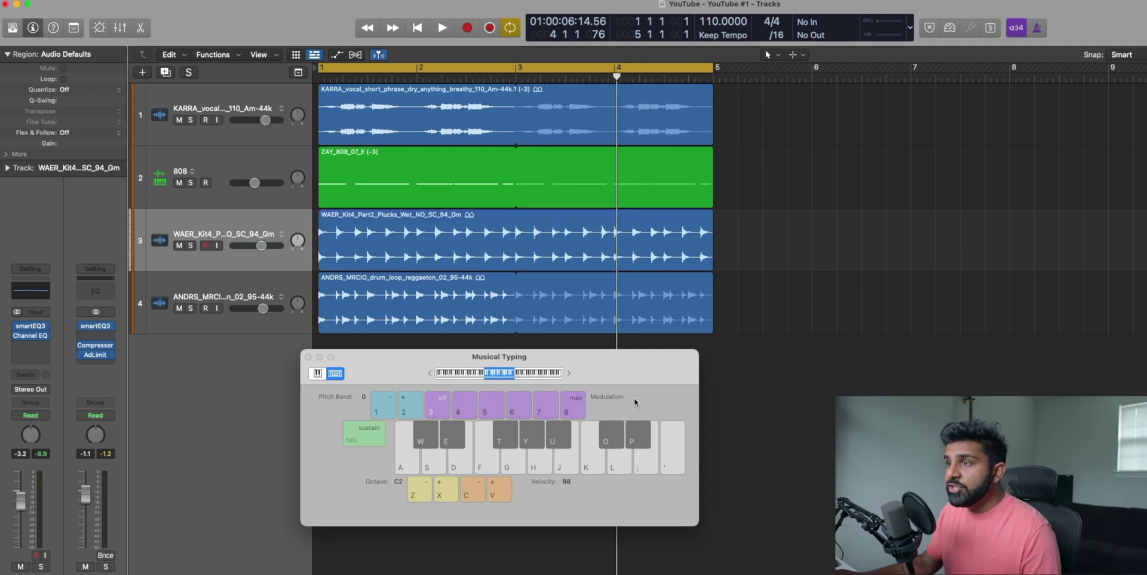
left_click(494, 268)
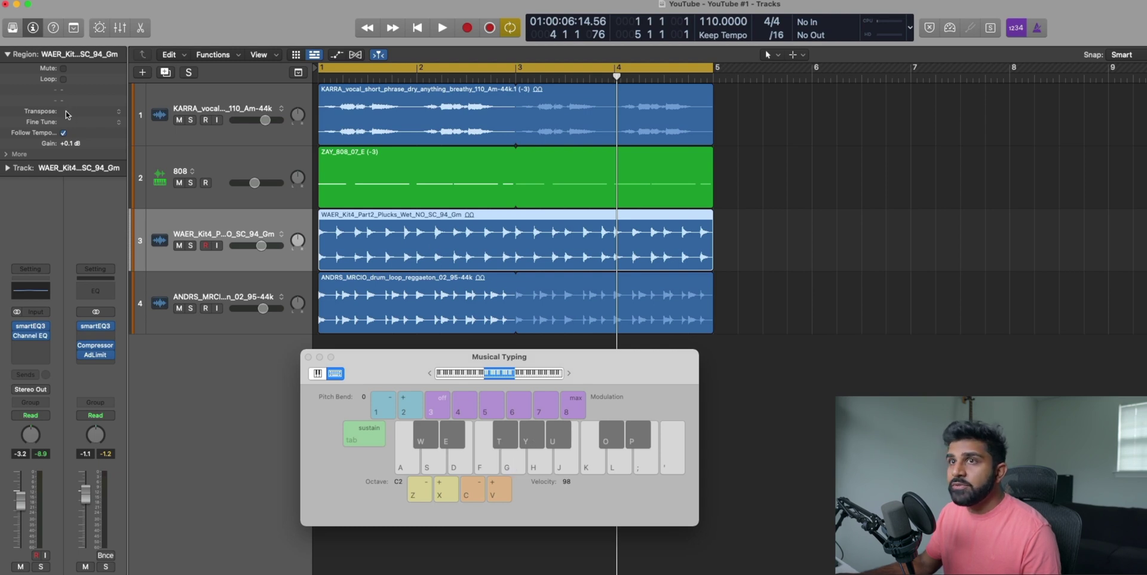
left_click_drag(67, 114, 67, 108)
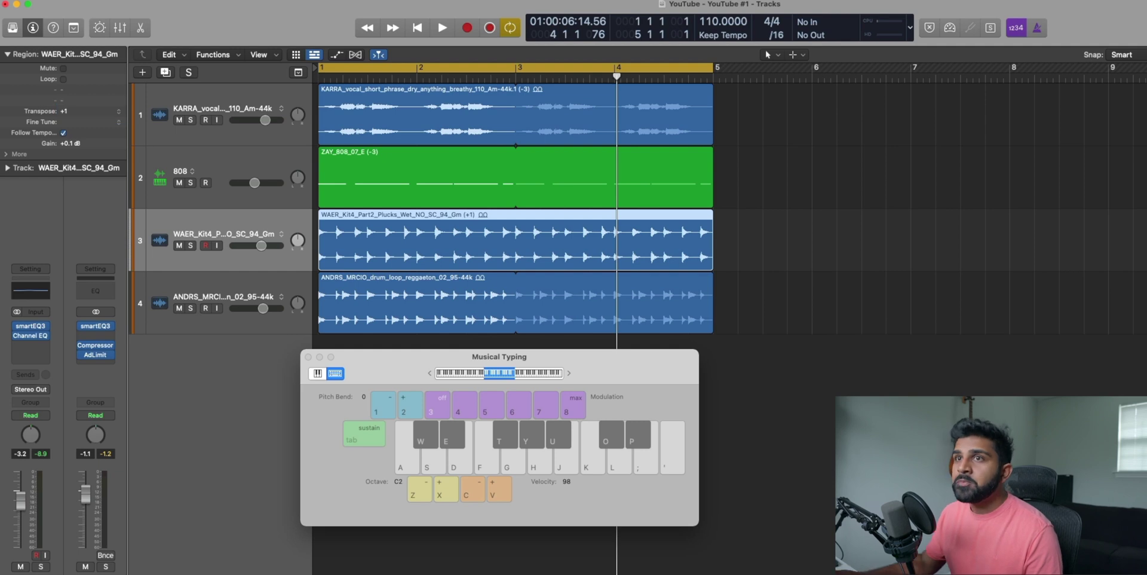
left_click(355, 308)
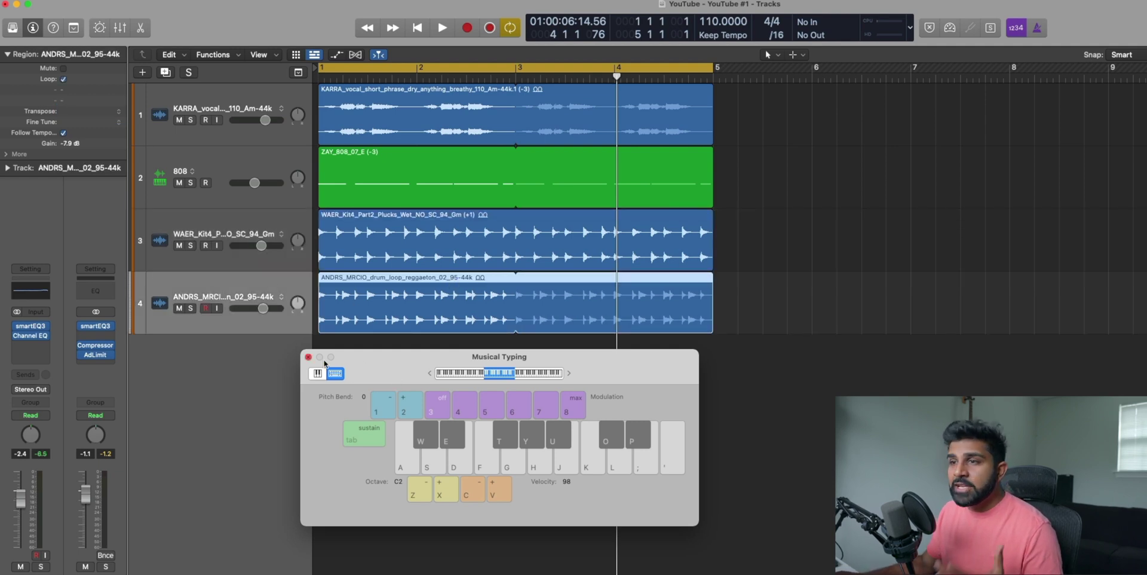
Close Musical Typing and play from bar 1 with vocal and 808 at -3, plucks at +1.
left_click(308, 358)
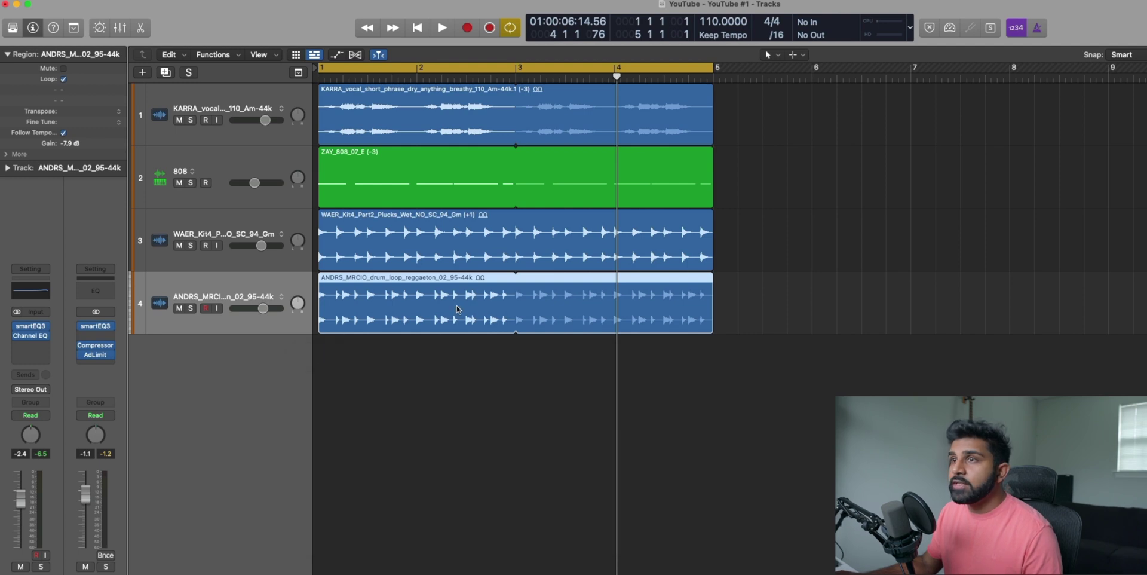
left_click(358, 341)
key("Return")
key("space")
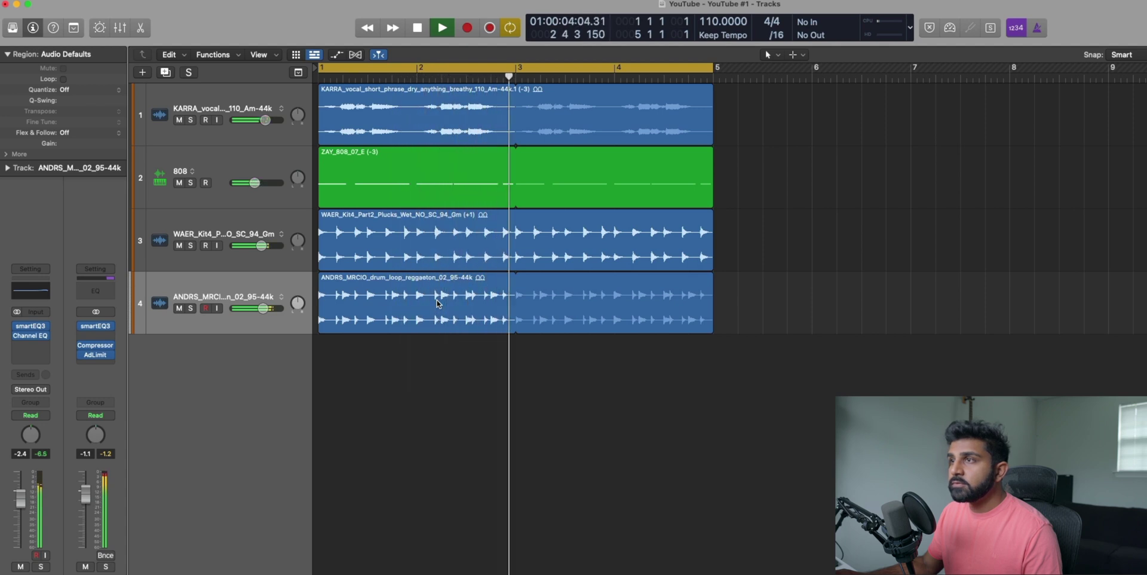
key("space")
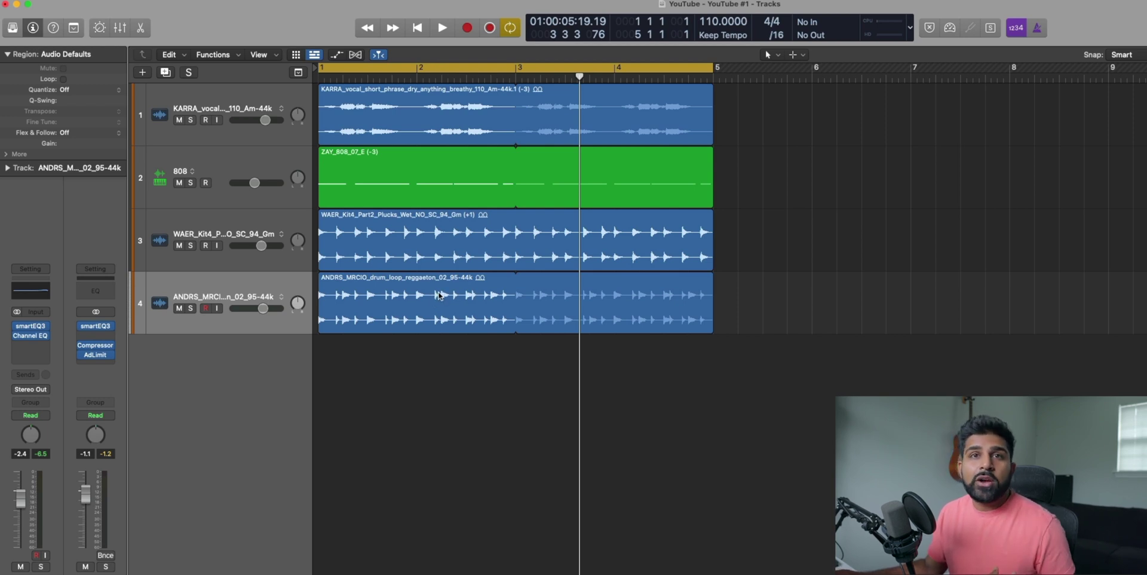
Solo the drum loop track and insert a stereo Pitch Shifter on it.
left_click(192, 229)
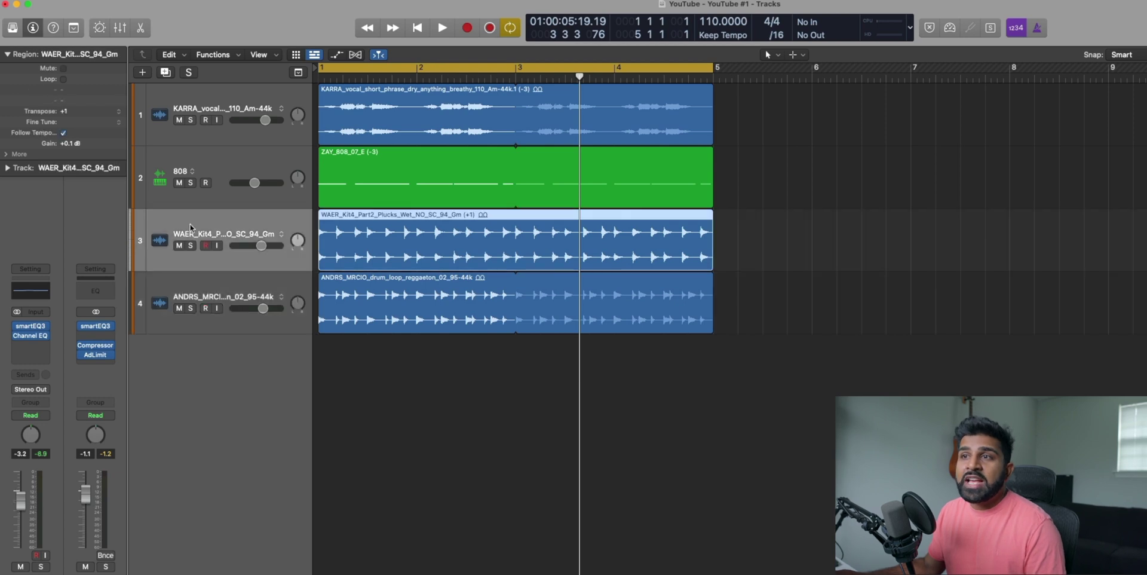
left_click(187, 301)
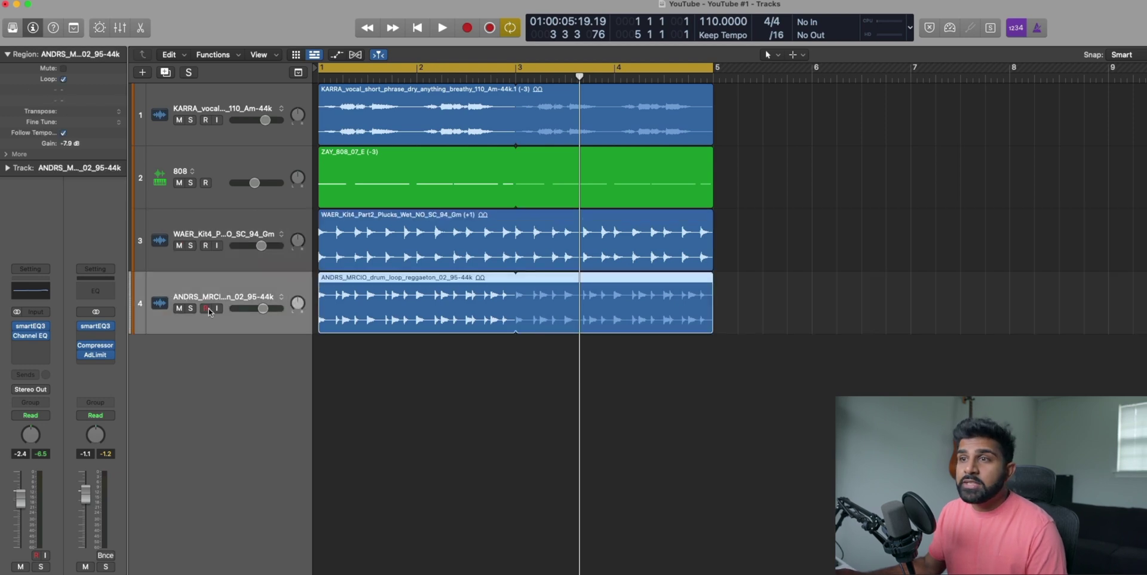
left_click(190, 308)
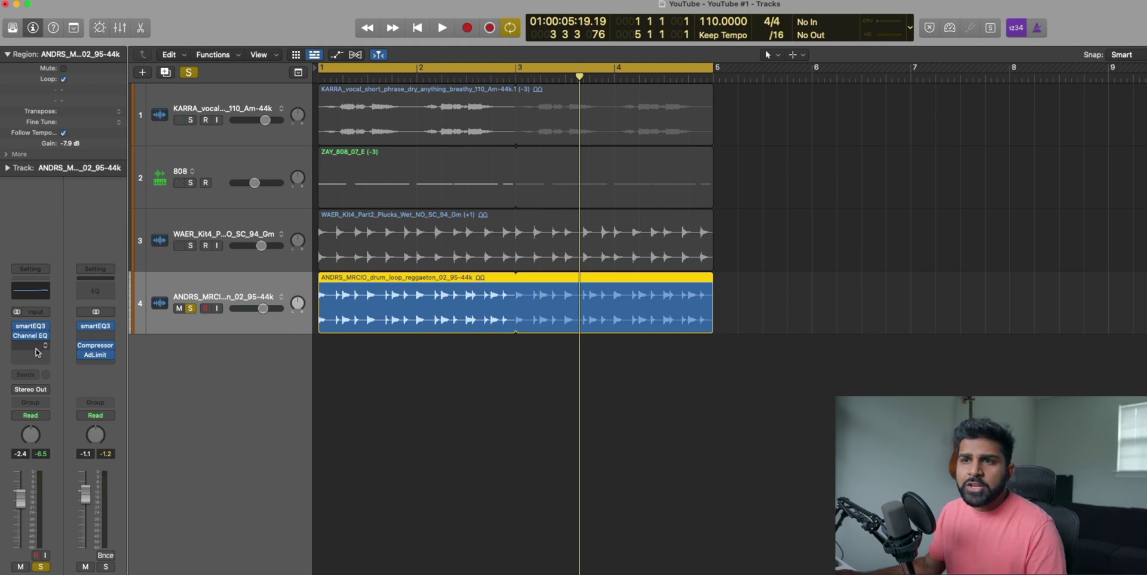
left_click(37, 352)
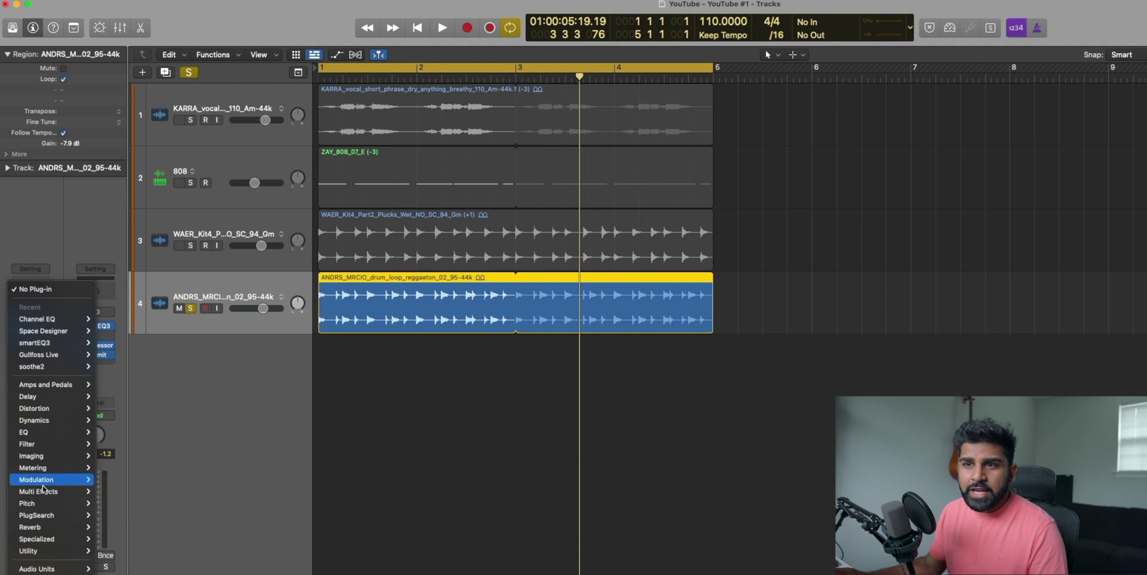
mouse_move(43, 465)
mouse_move(35, 503)
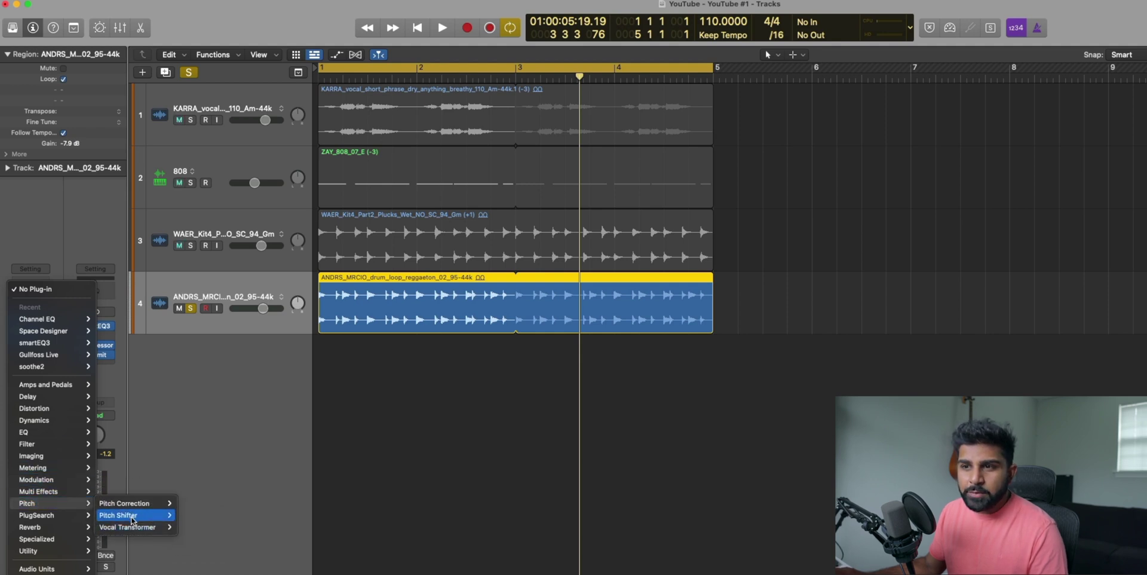
mouse_move(131, 515)
left_click(217, 516)
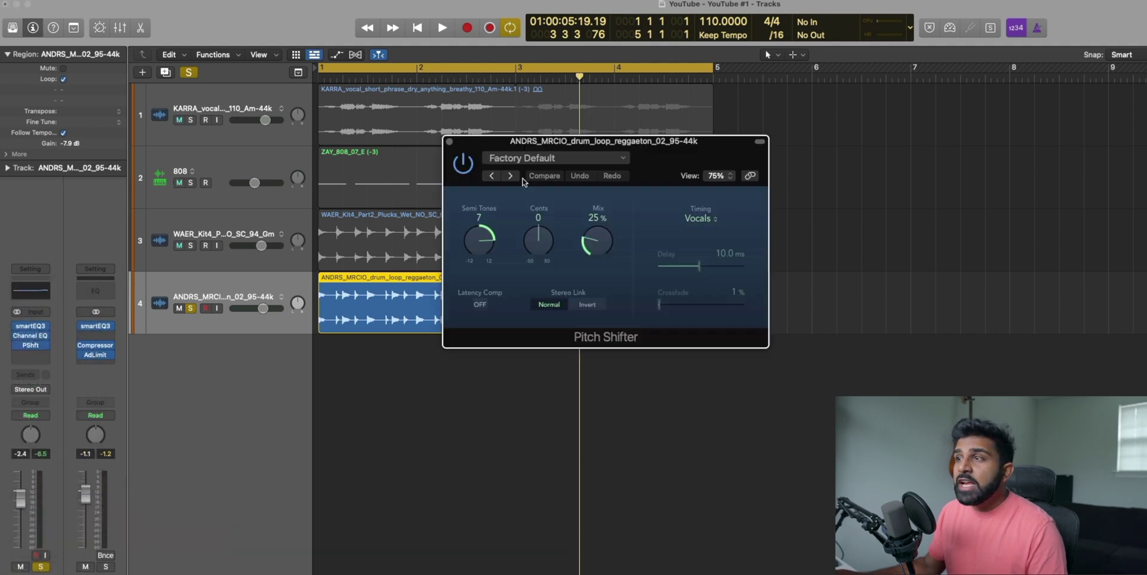
Set the Pitch Shifter mix to 100% and preview the shifted drums.
left_click_drag(619, 148, 496, 233)
left_click_drag(474, 325, 463, 192)
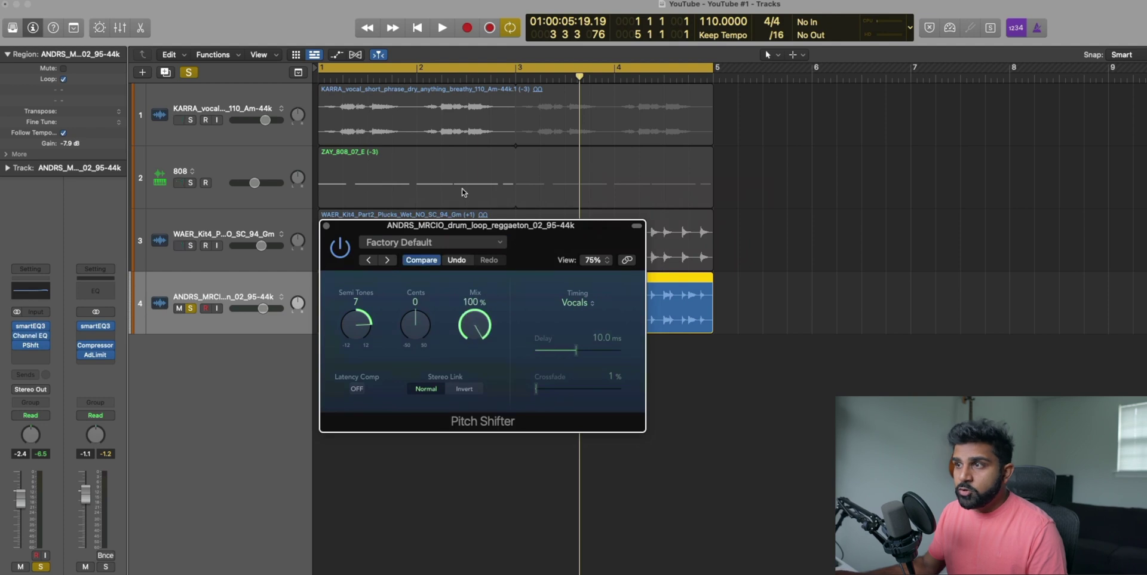
left_click_drag(357, 295, 360, 381)
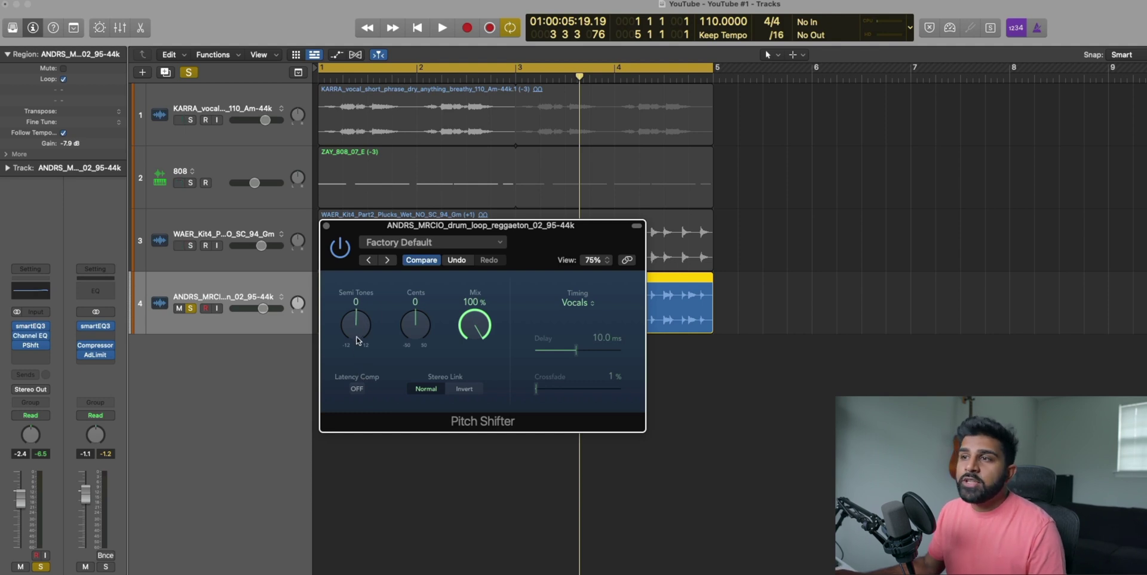
left_click(402, 477)
key("space")
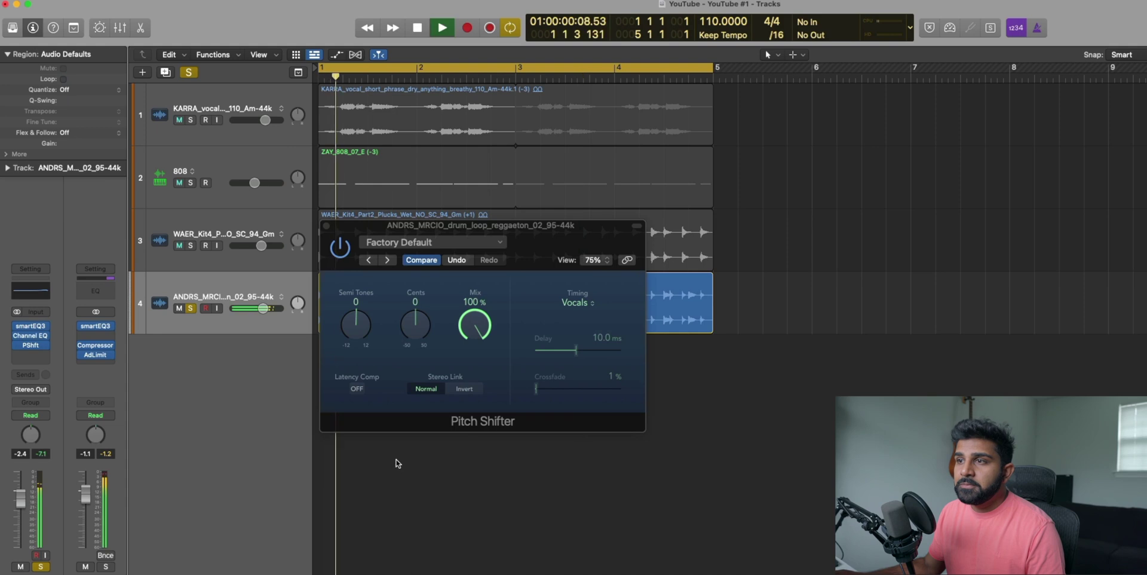
key("space")
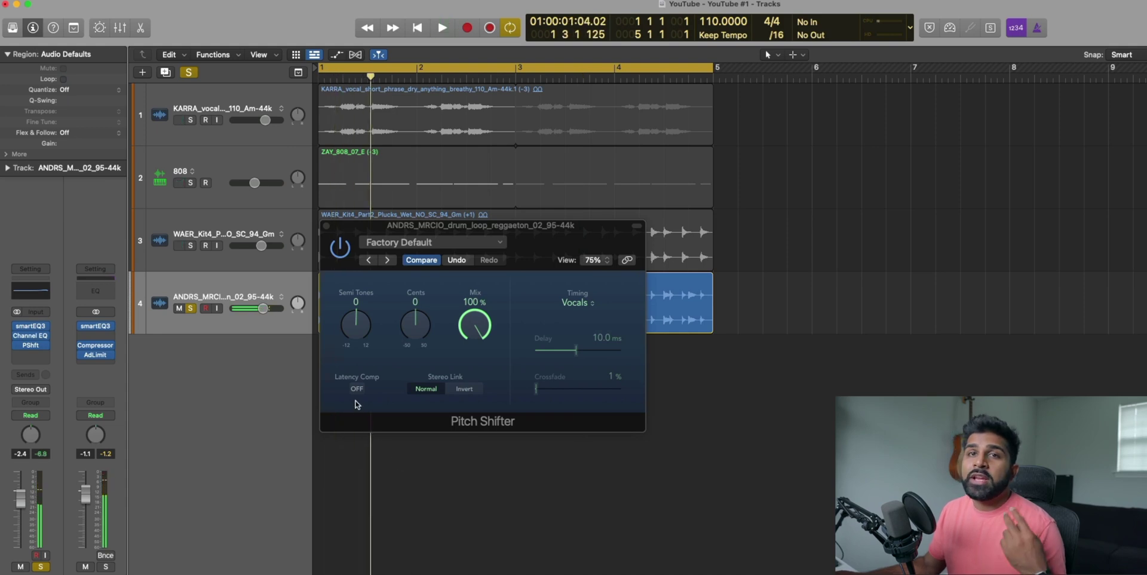
Set the Pitch Shifter to 2 semitones with Drums timing and play it back.
left_click_drag(357, 332, 354, 315)
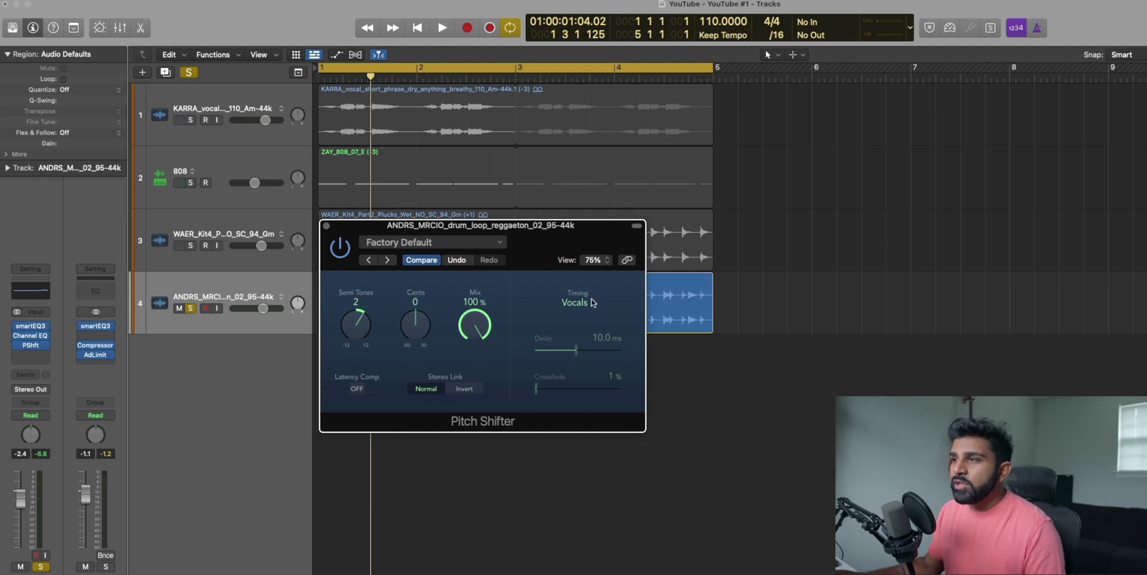
left_click(591, 303)
left_click(571, 281)
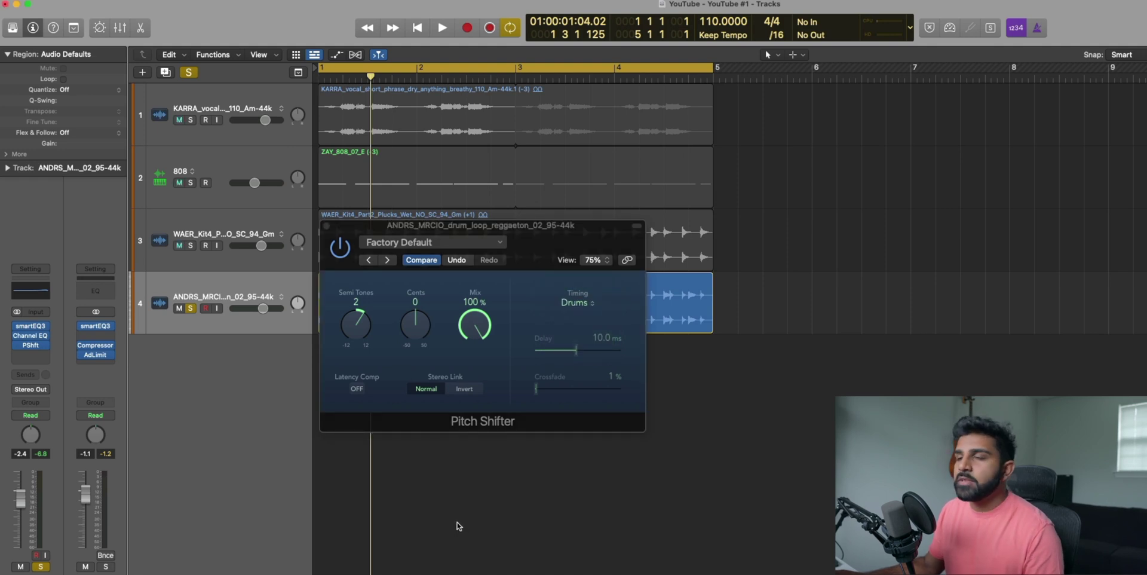
key("space")
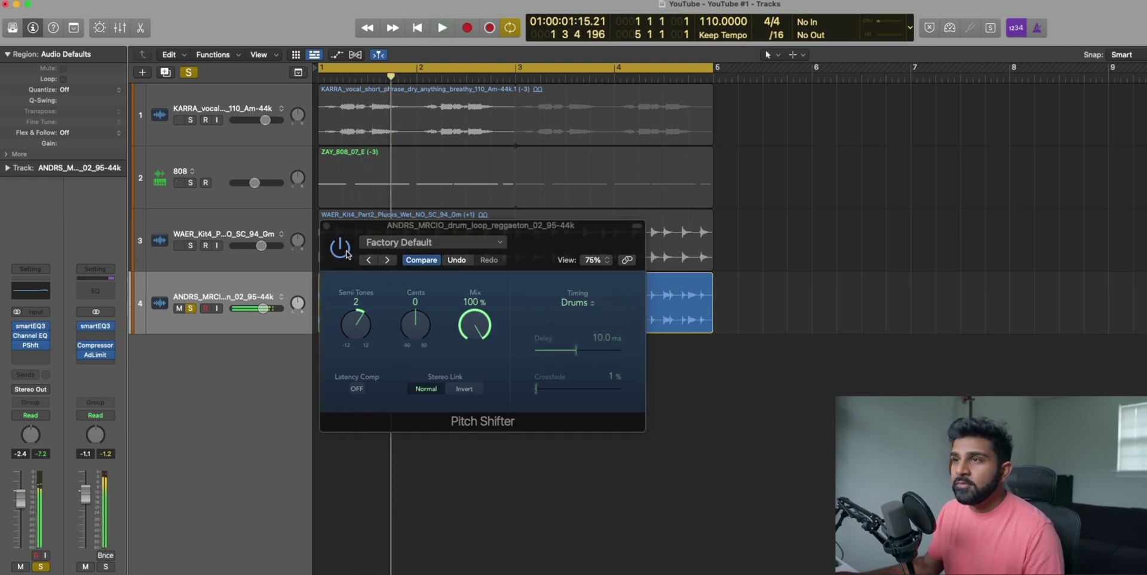